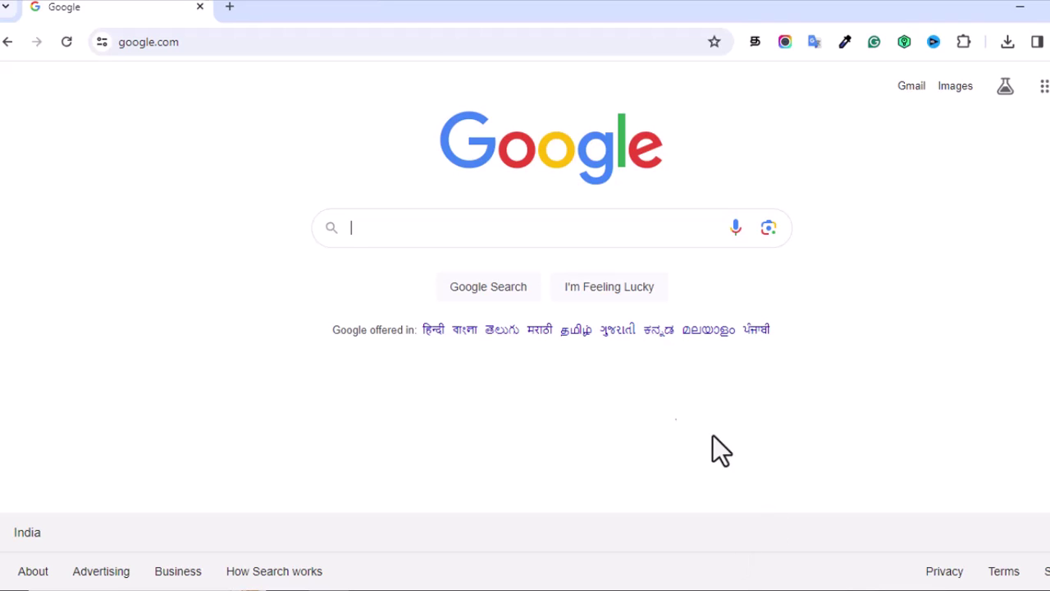
Step: Search Google for 'uan login'
{"action": "left_click", "coordinate": [436, 228]}
{"action": "type", "text": "uan login"}
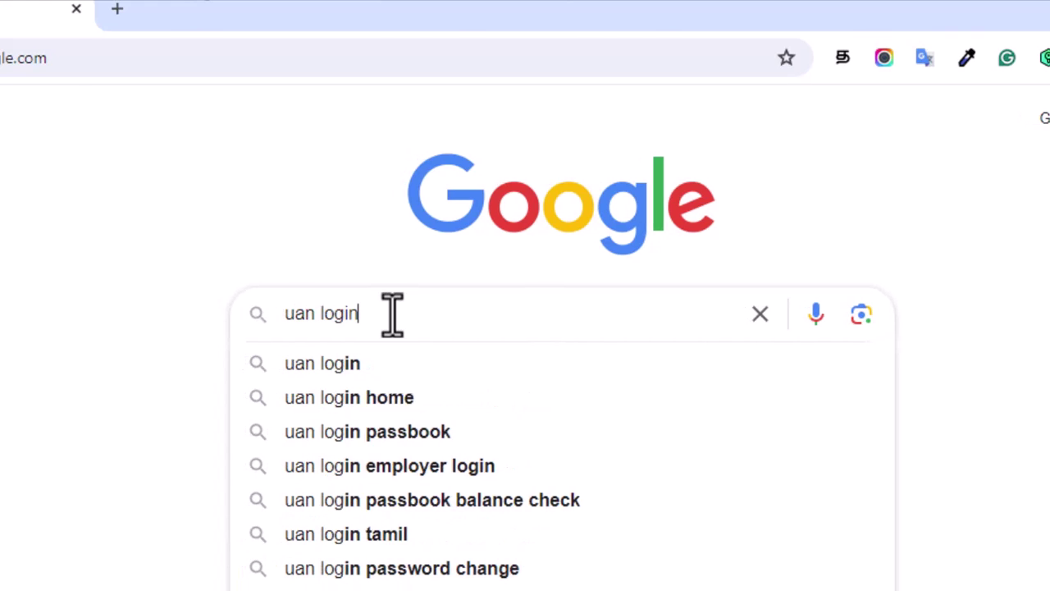
{"action": "key", "text": "Return"}
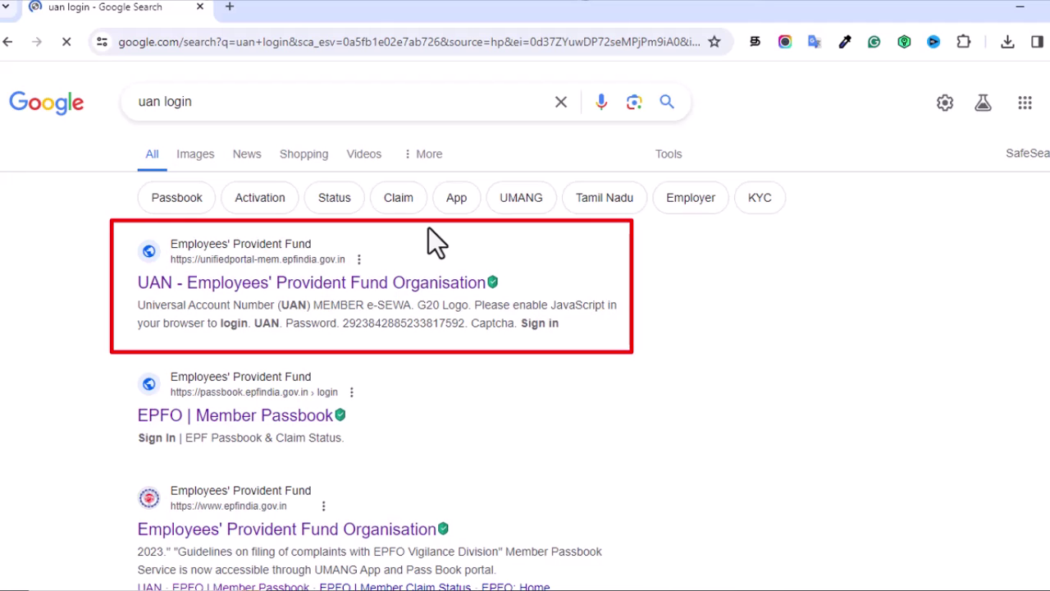
Step: Open the UAN EPFO portal result and choose Activate UAN under Important Links
{"action": "left_click", "coordinate": [312, 284]}
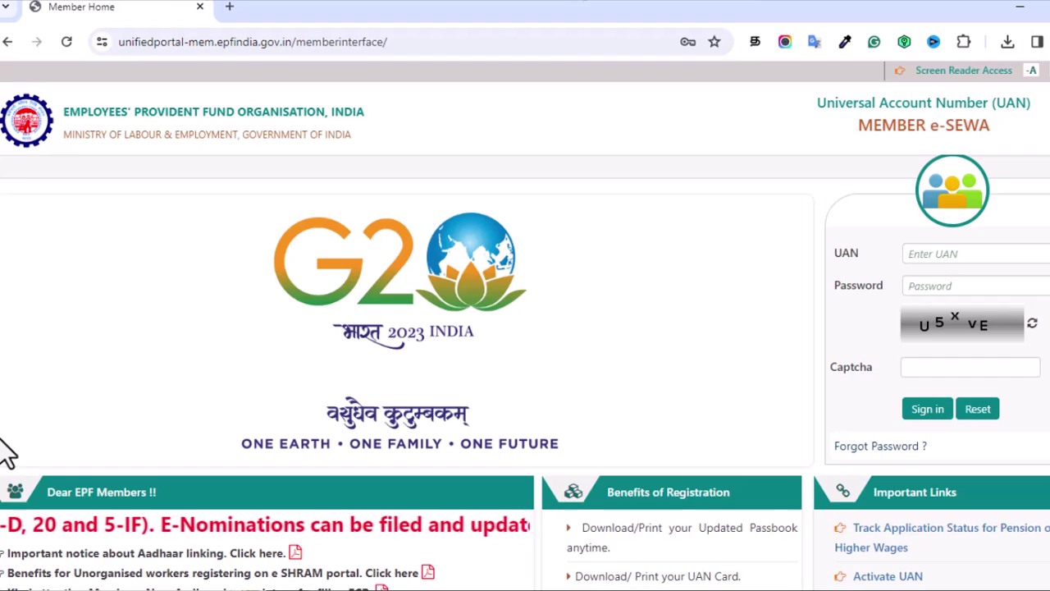
{"action": "scroll", "coordinate": [4, 451], "scroll_direction": "down", "scroll_amount": 1}
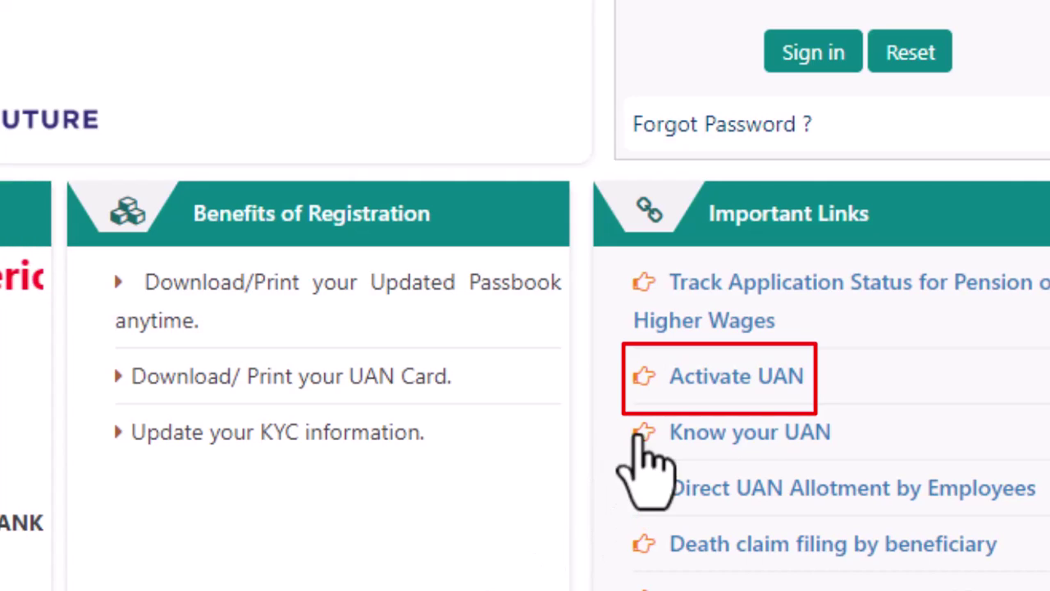
{"action": "left_click", "coordinate": [711, 380]}
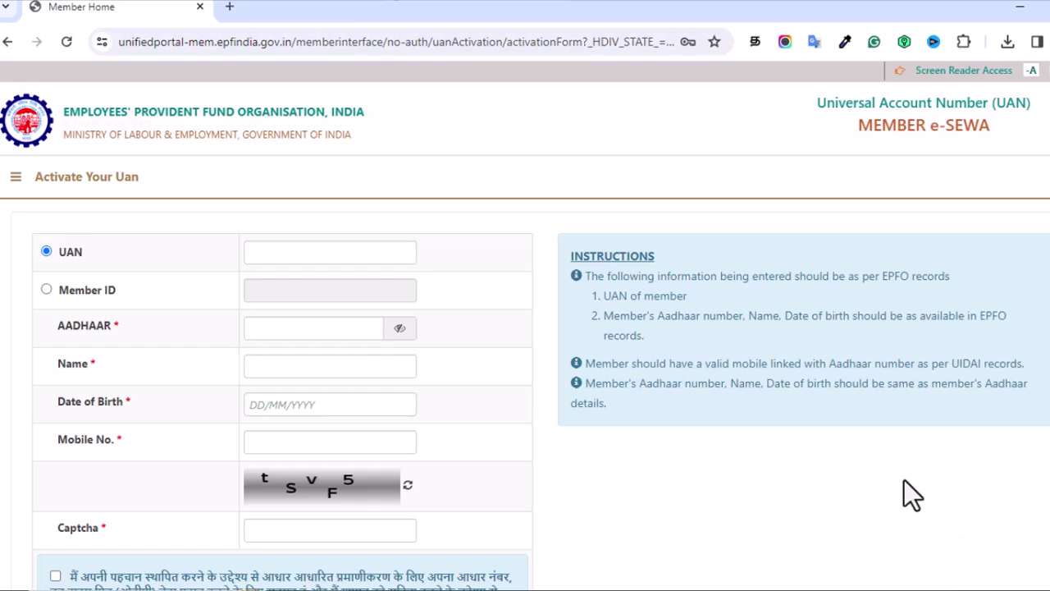
Step: Keep UAN as the identifier and enter the Aadhaar number and the member's name
{"action": "left_click", "coordinate": [46, 290]}
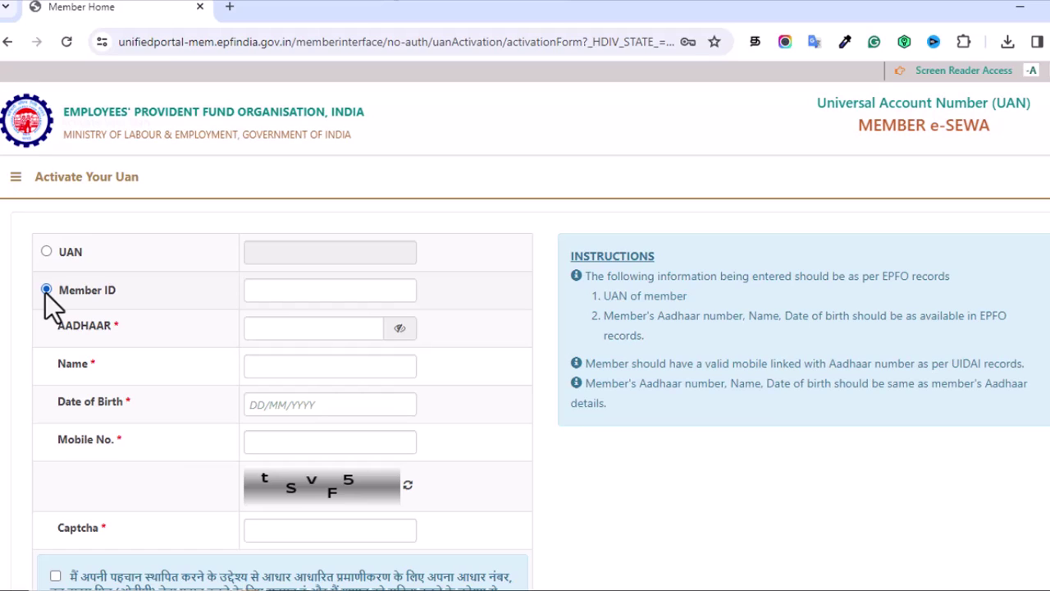
{"action": "left_click", "coordinate": [46, 252]}
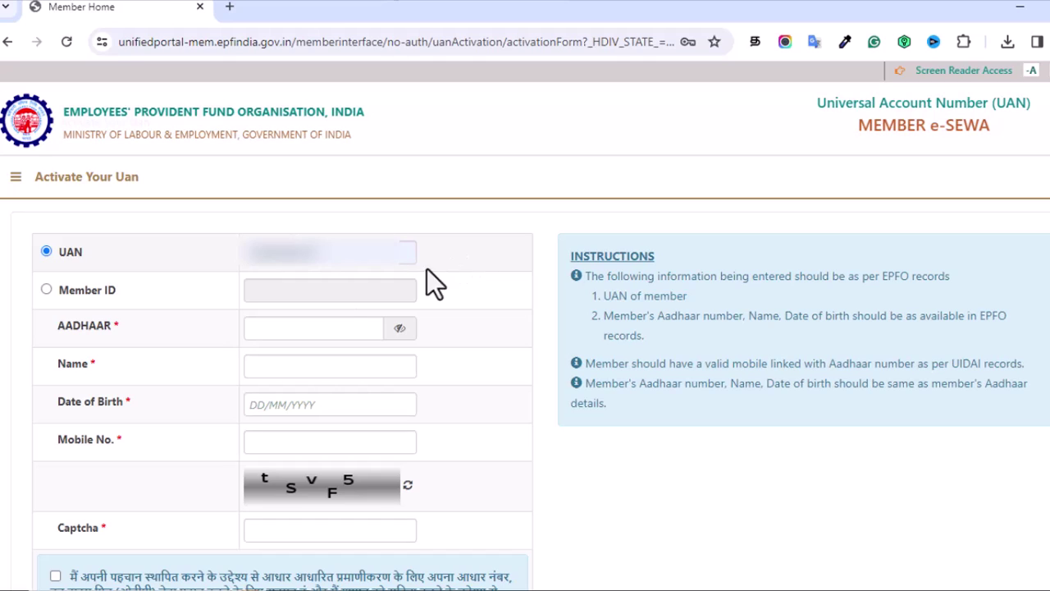
{"action": "left_click", "coordinate": [307, 325]}
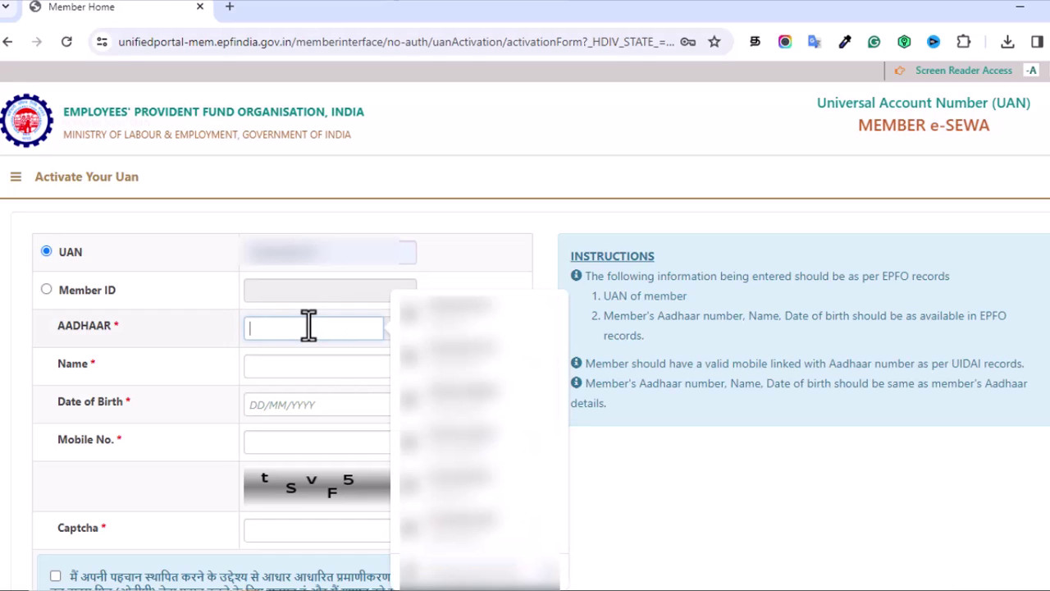
{"action": "type", "text": "••••••••••••"}
{"action": "left_click", "coordinate": [185, 334]}
{"action": "left_click", "coordinate": [389, 366]}
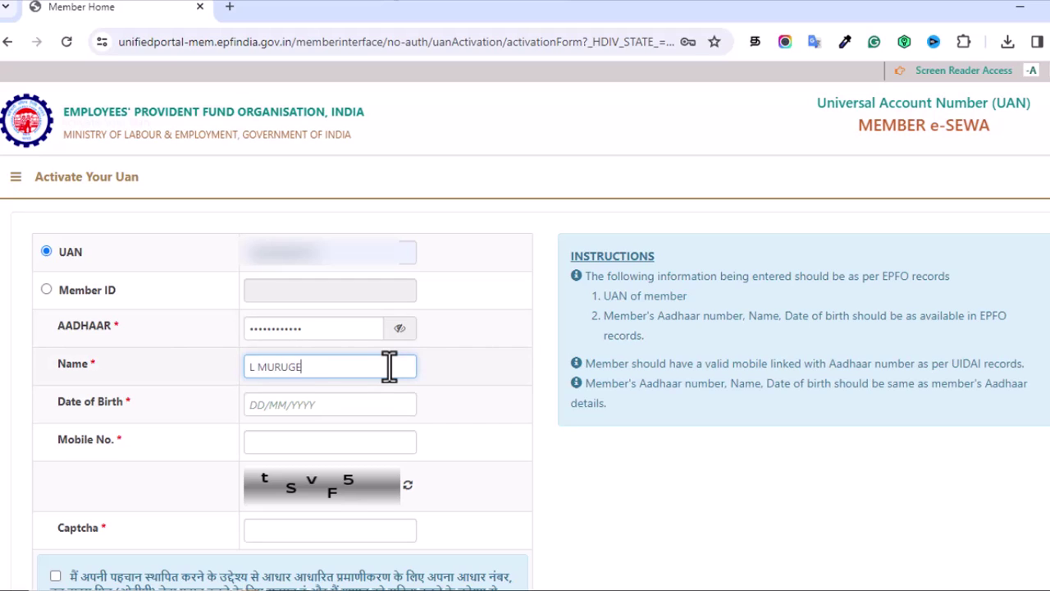
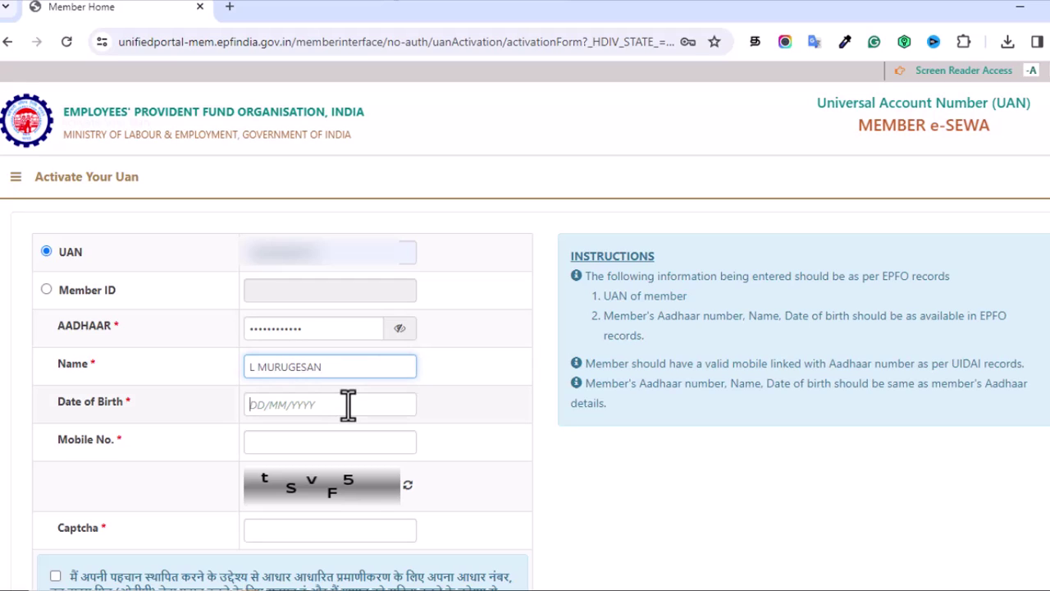
Step: Enter the birth date, mobile number and captcha, then tick the Aadhaar consent box
{"action": "left_click", "coordinate": [348, 404]}
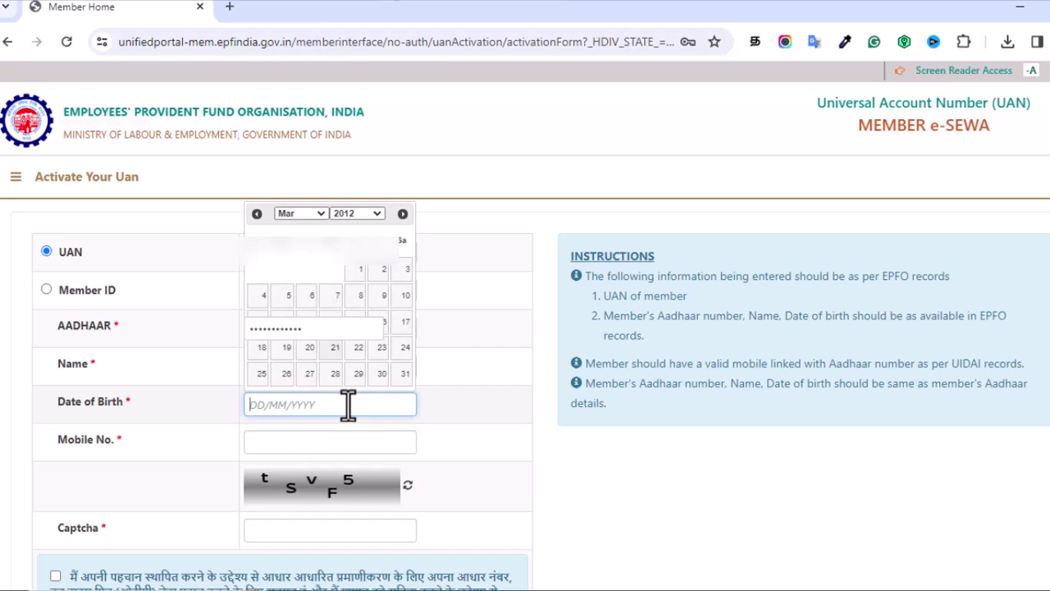
{"action": "left_click", "coordinate": [369, 215]}
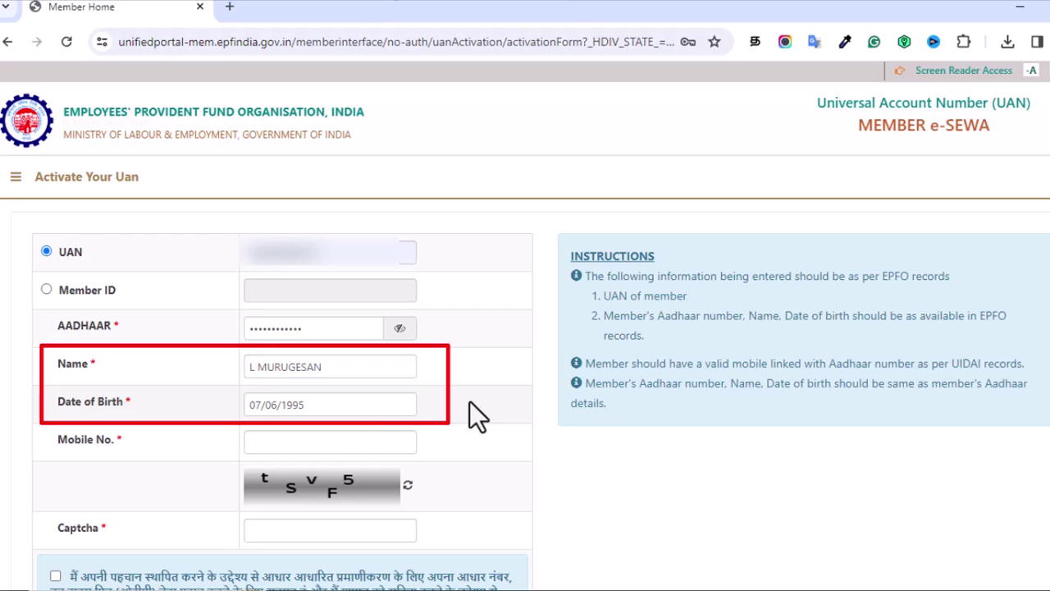
{"action": "left_click", "coordinate": [365, 441]}
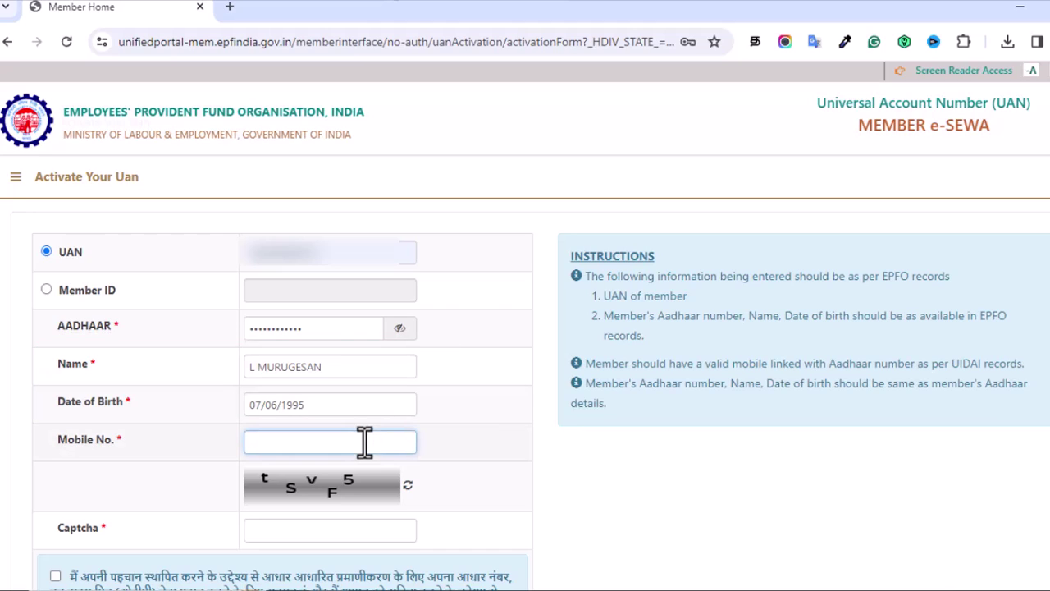
{"action": "type", "text": "88"}
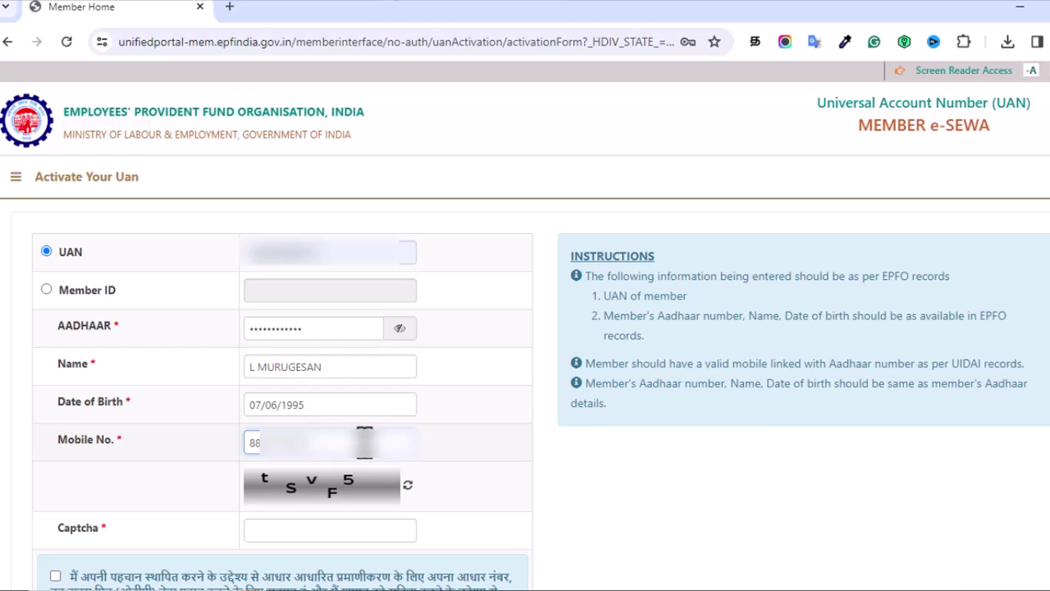
{"action": "left_click", "coordinate": [323, 526]}
{"action": "type", "text": "t"}
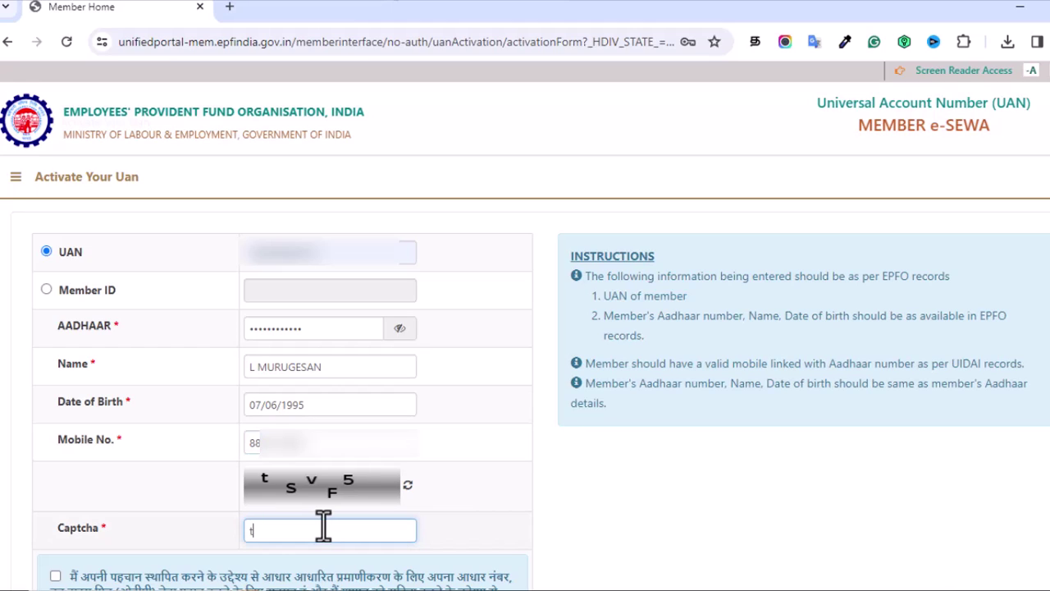
{"action": "type", "text": "SvF5"}
{"action": "scroll", "coordinate": [279, 300], "scroll_direction": "down", "scroll_amount": 3}
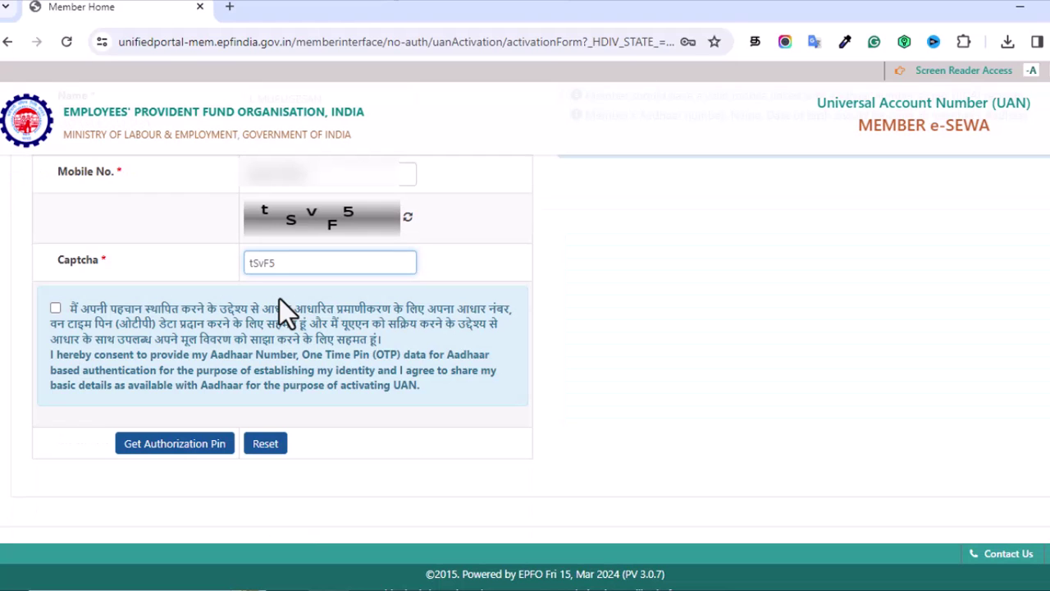
{"action": "left_click", "coordinate": [55, 308]}
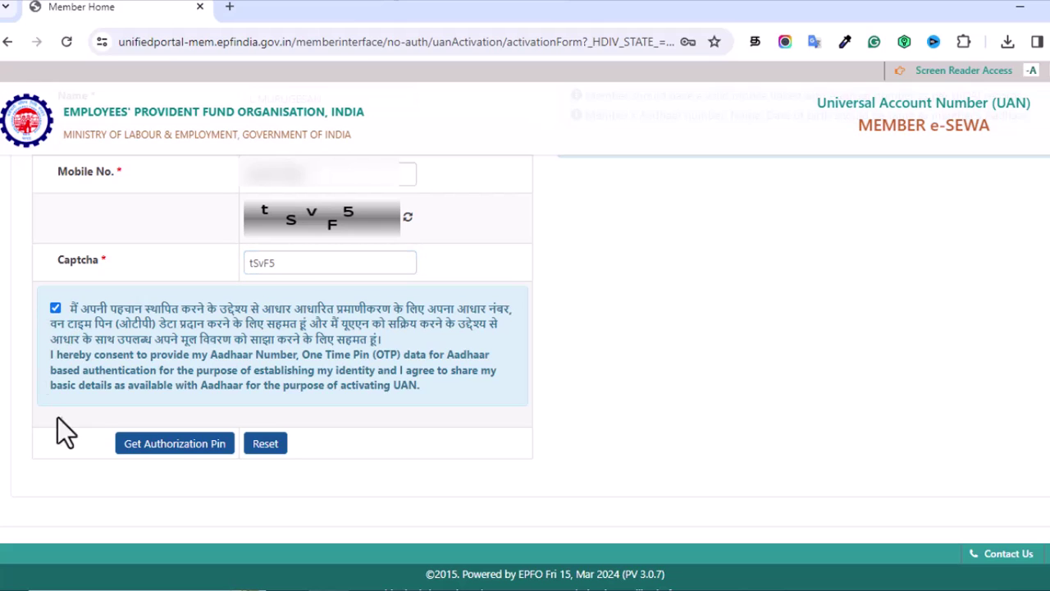
Step: Request the authorization PIN, enter the received OTP and validate it to activate the UAN
{"action": "left_click", "coordinate": [175, 447]}
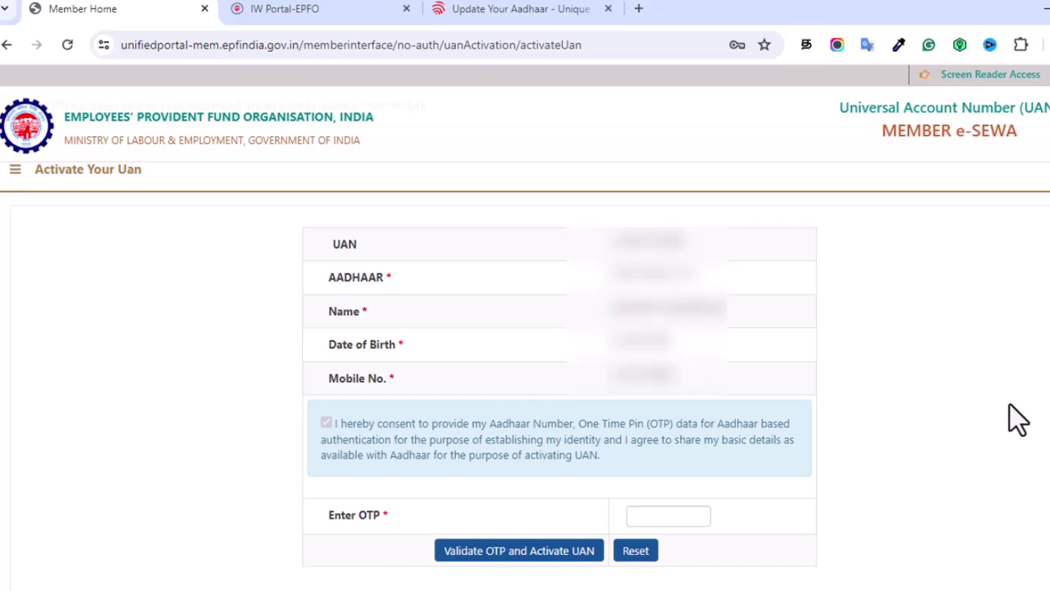
{"action": "left_click", "coordinate": [669, 516]}
{"action": "type", "text": "******"}
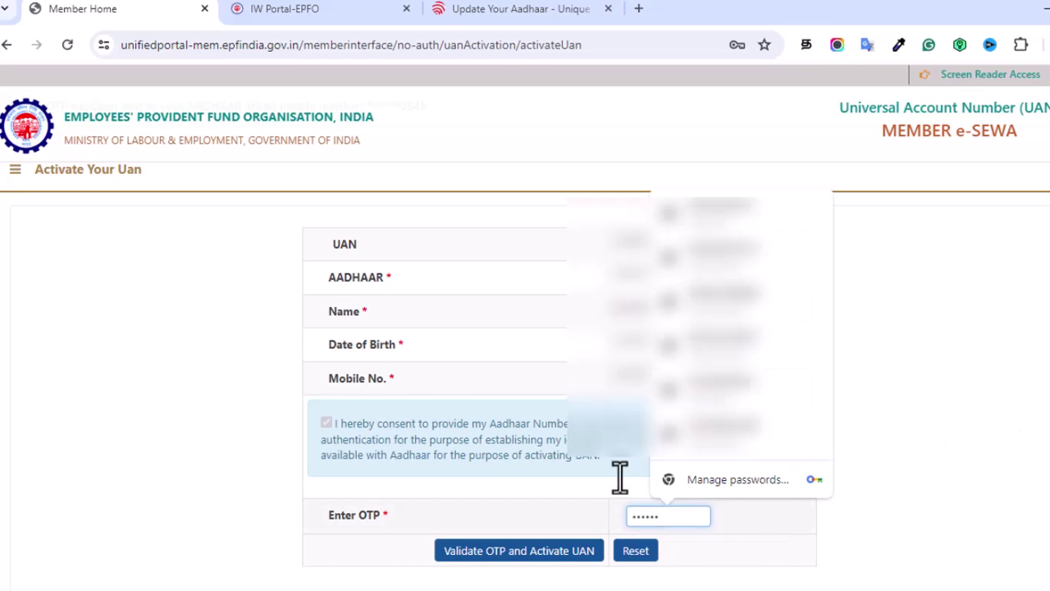
{"action": "left_click", "coordinate": [574, 526]}
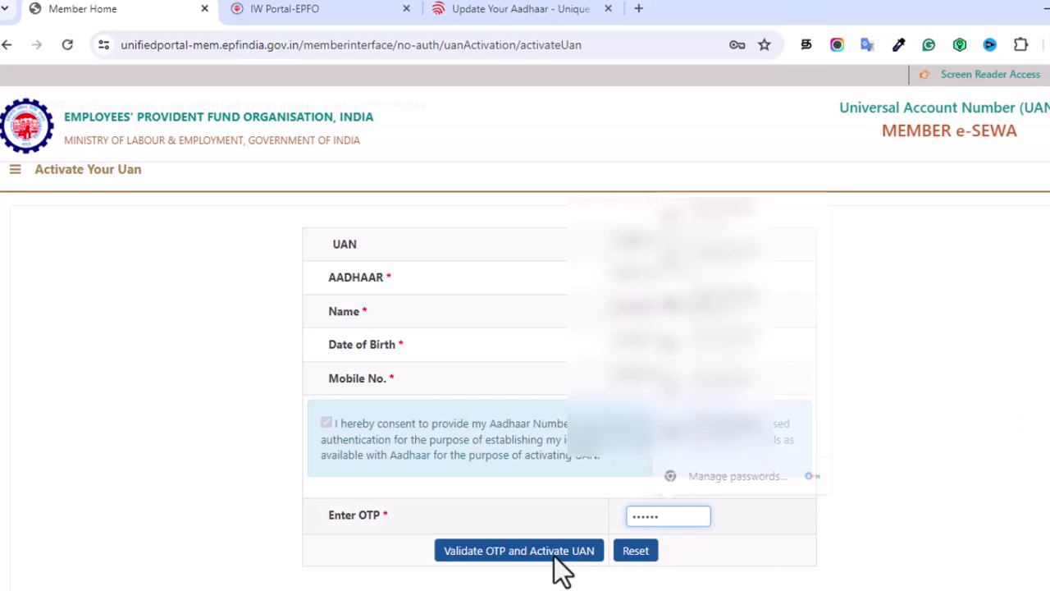
{"action": "left_click", "coordinate": [507, 553]}
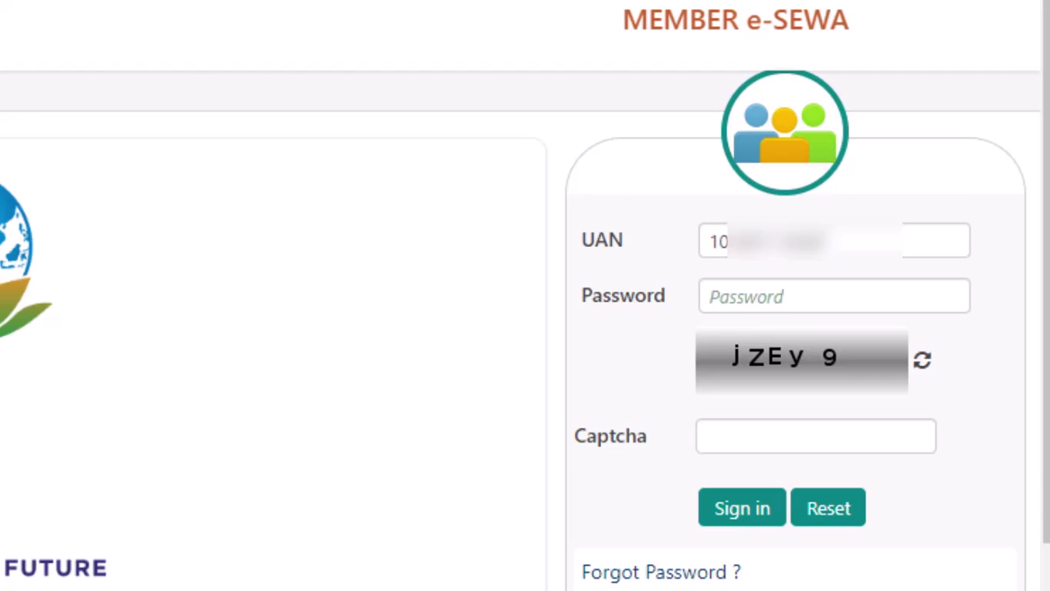
Step: Sign in to the member portal with the account password and the captcha
{"action": "left_click", "coordinate": [778, 296]}
{"action": "type", "text": "•••"}
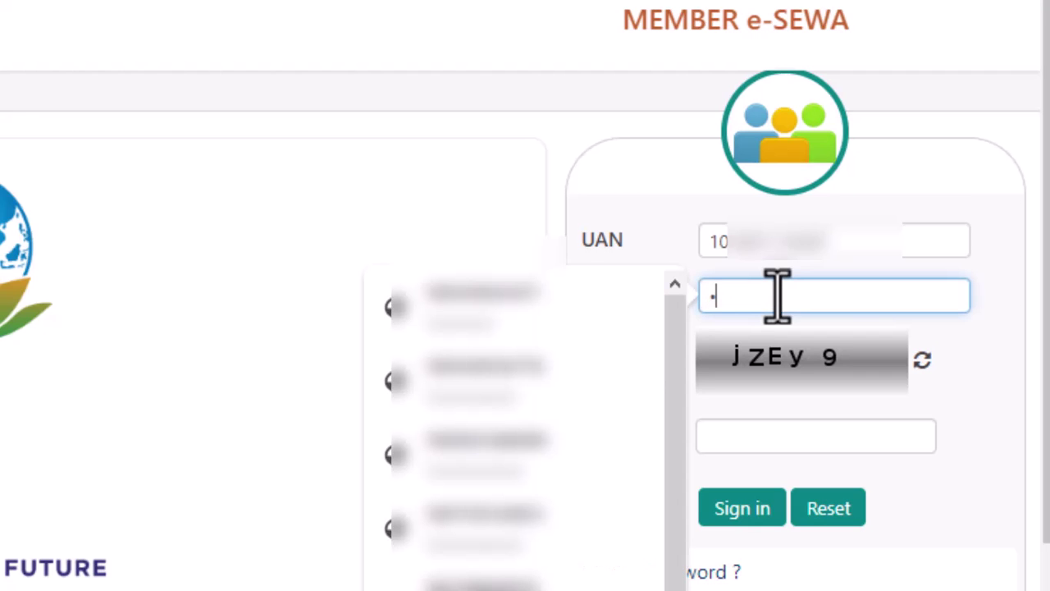
{"action": "type", "text": "•••••••••"}
{"action": "left_click", "coordinate": [764, 436]}
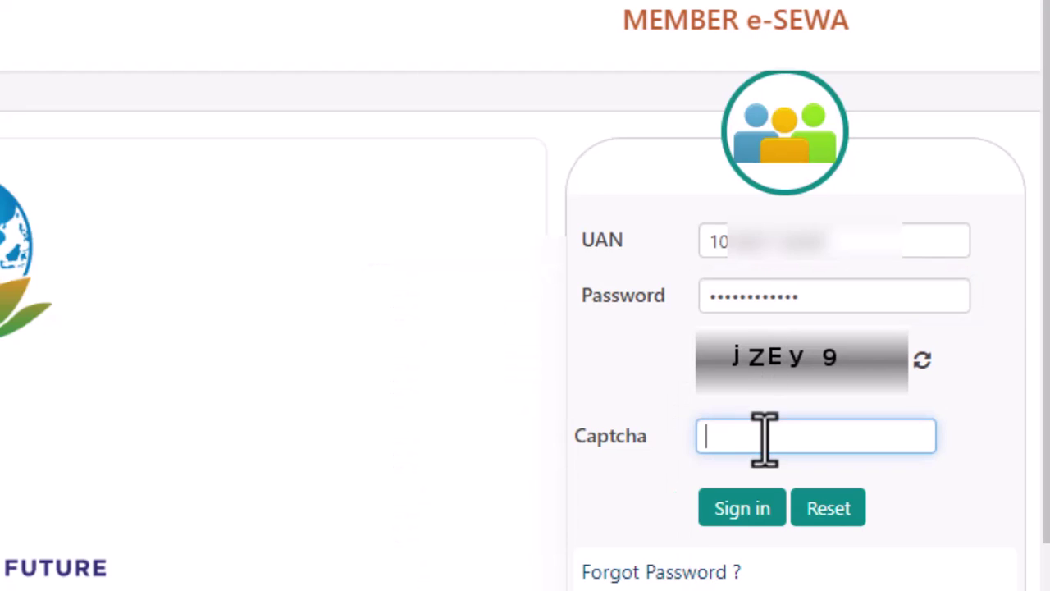
{"action": "type", "text": "jZEy9"}
{"action": "left_click", "coordinate": [704, 515]}
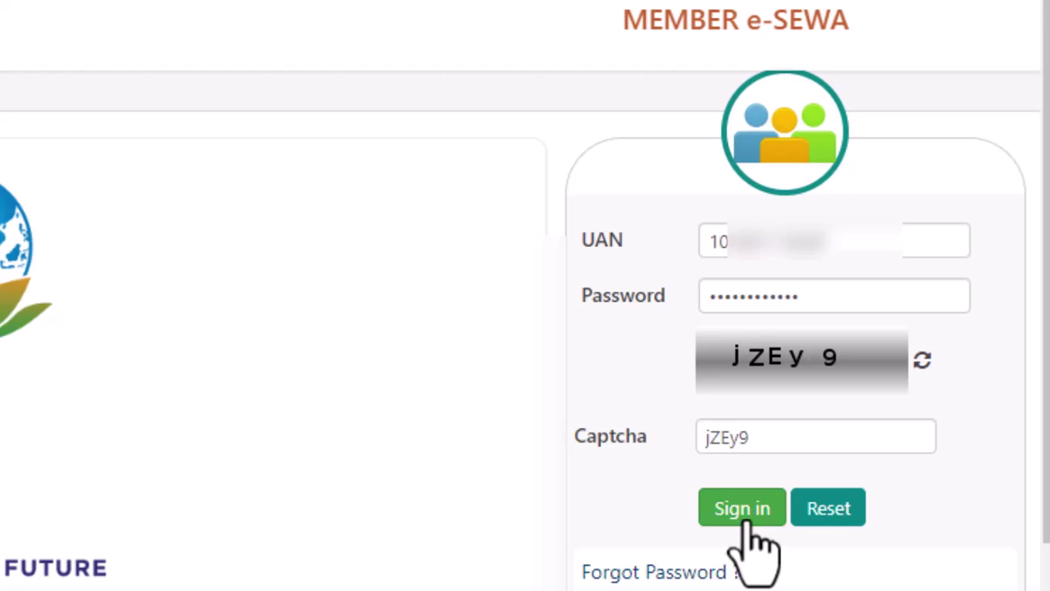
{"action": "left_click", "coordinate": [744, 519]}
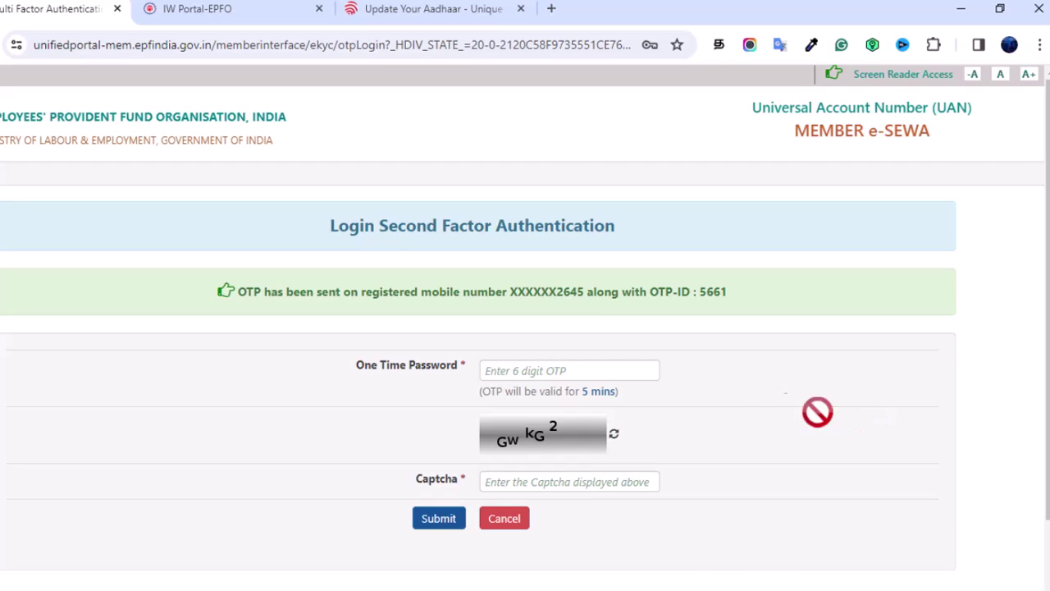
Step: Submit the 6-digit mobile OTP and the captcha to complete the second-factor login
{"action": "left_click", "coordinate": [603, 372]}
{"action": "type", "text": "••••••"}
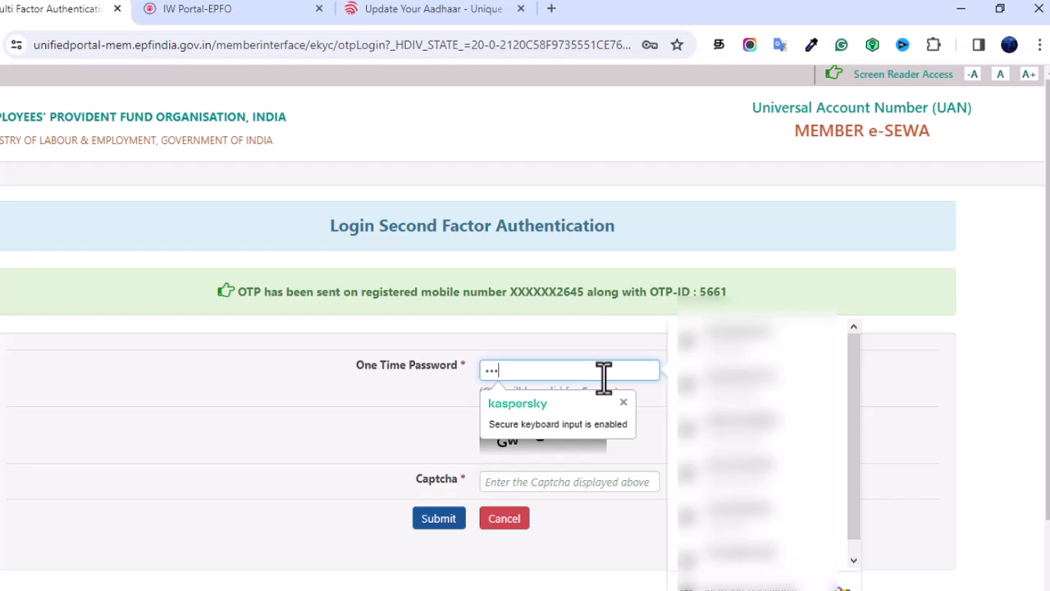
{"action": "left_click", "coordinate": [504, 482]}
{"action": "type", "text": "Gw"}
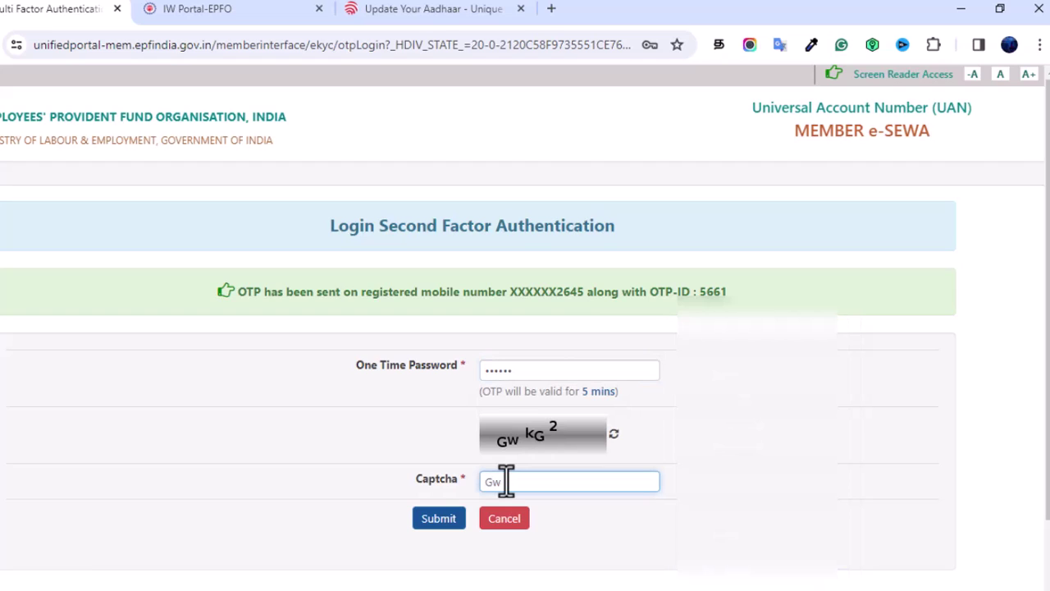
{"action": "type", "text": "kG2"}
{"action": "left_click", "coordinate": [436, 523]}
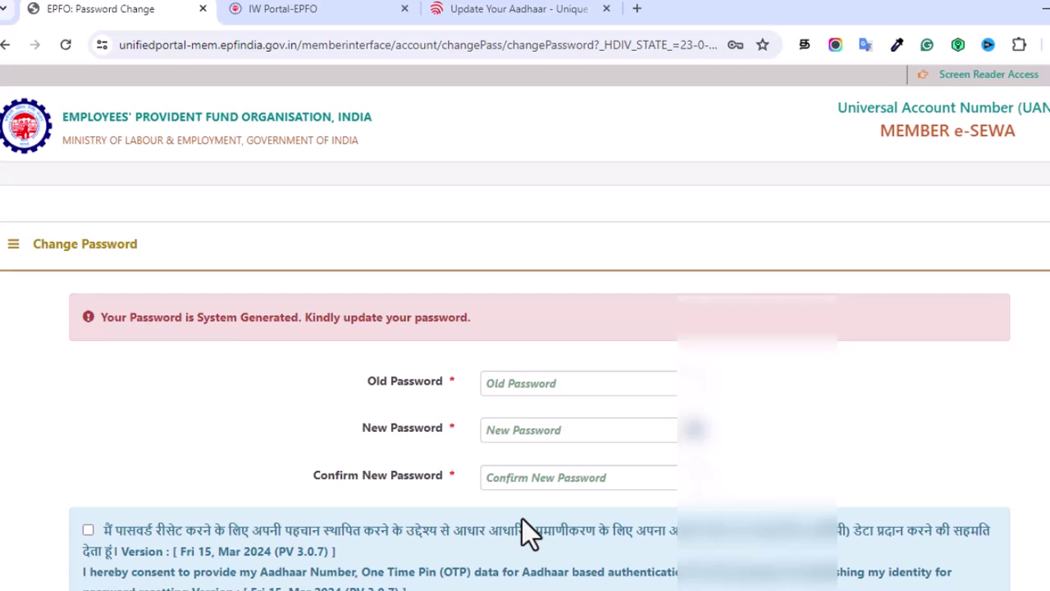
Step: Enter the current system password, then type and confirm the new password
{"action": "left_click", "coordinate": [526, 383]}
{"action": "type", "text": "***"}
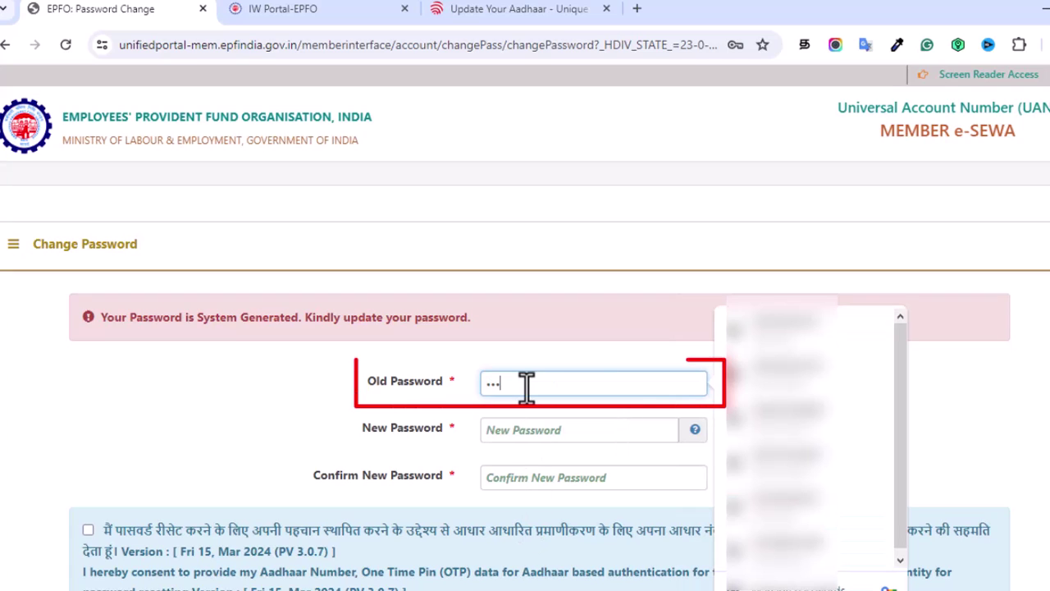
{"action": "type", "text": "***"}
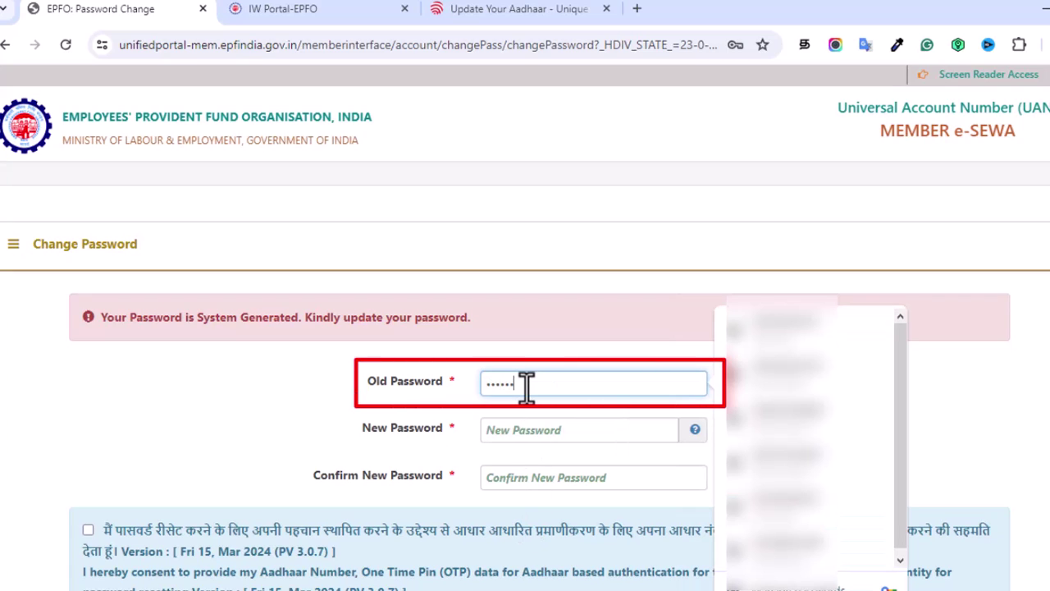
{"action": "type", "text": "**"}
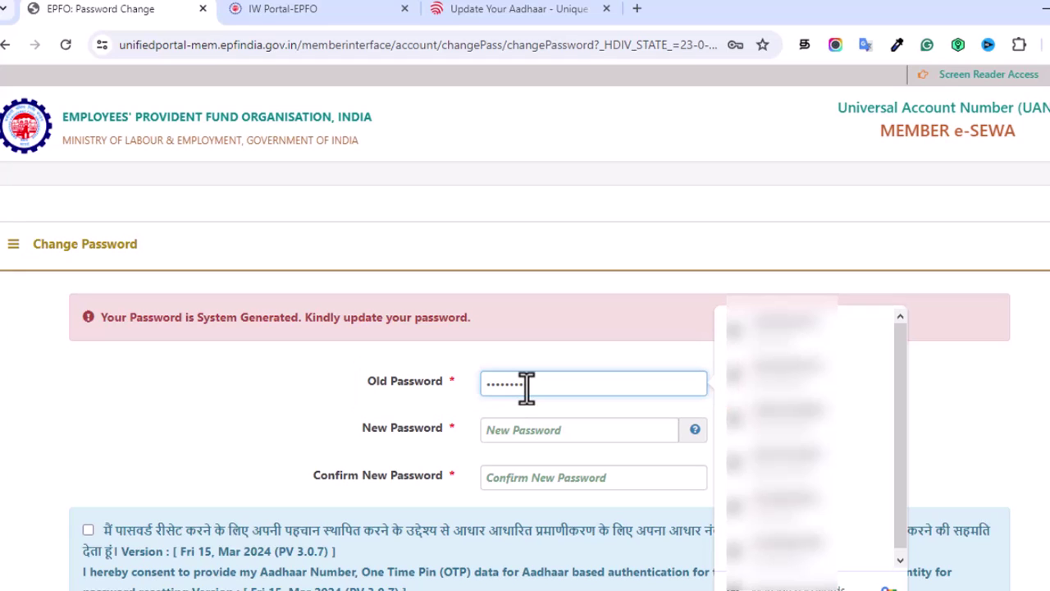
{"action": "type", "text": "••••"}
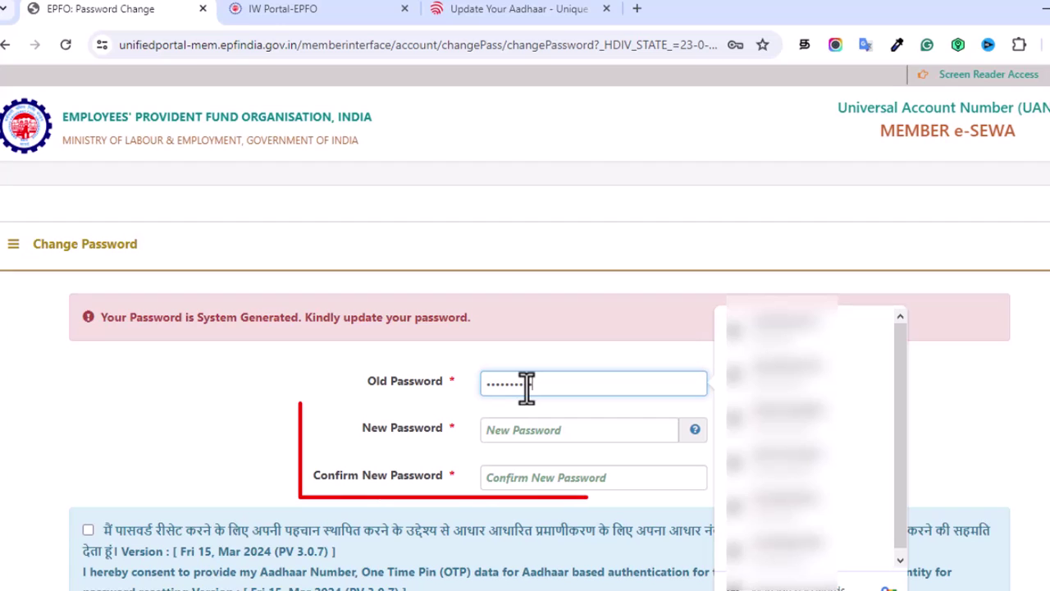
{"action": "left_click", "coordinate": [526, 429]}
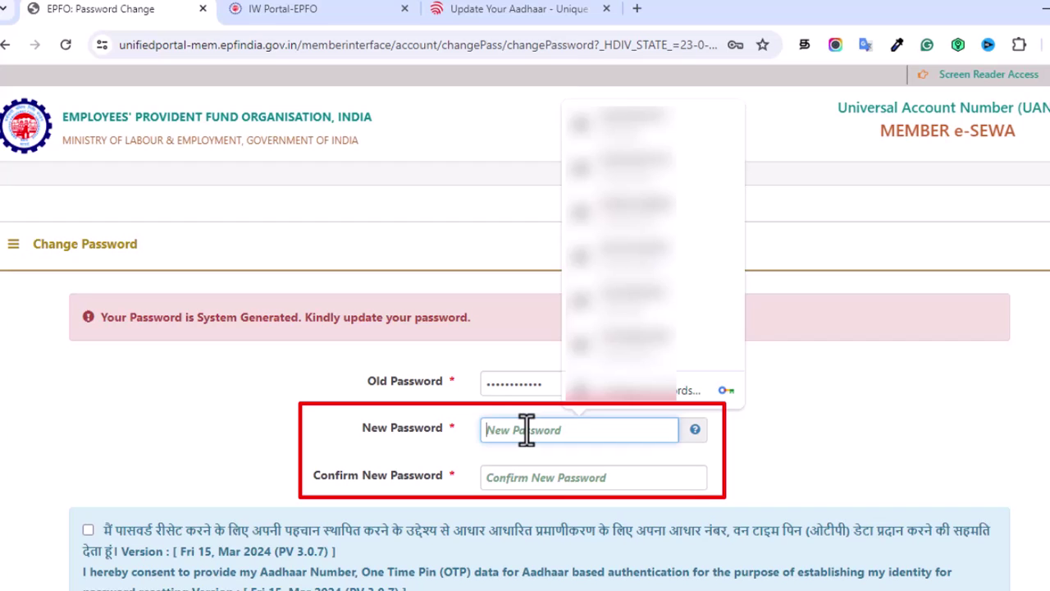
{"action": "type", "text": "•••••••••"}
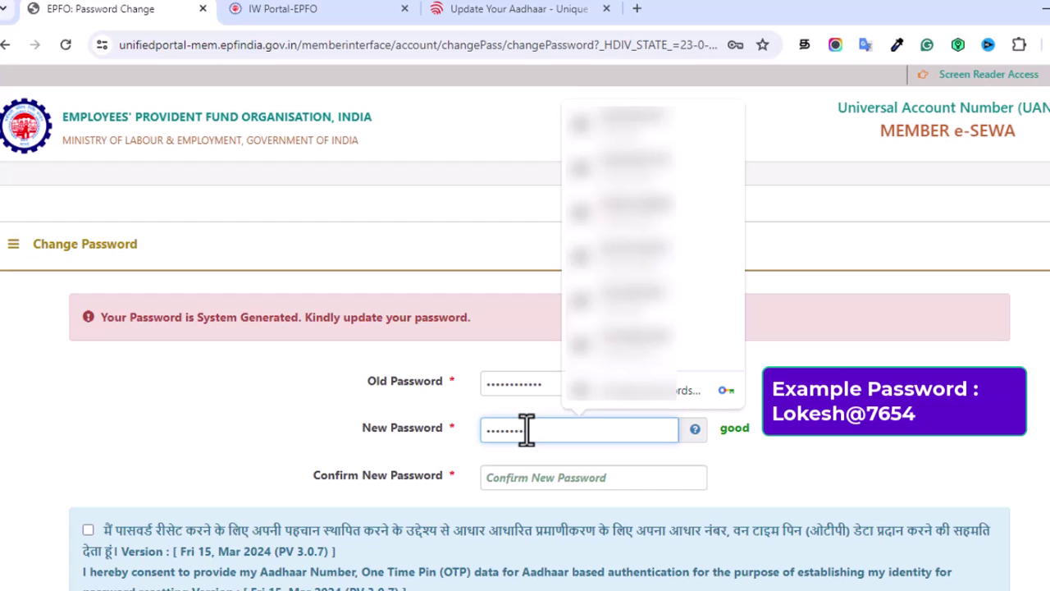
{"action": "type", "text": "•••"}
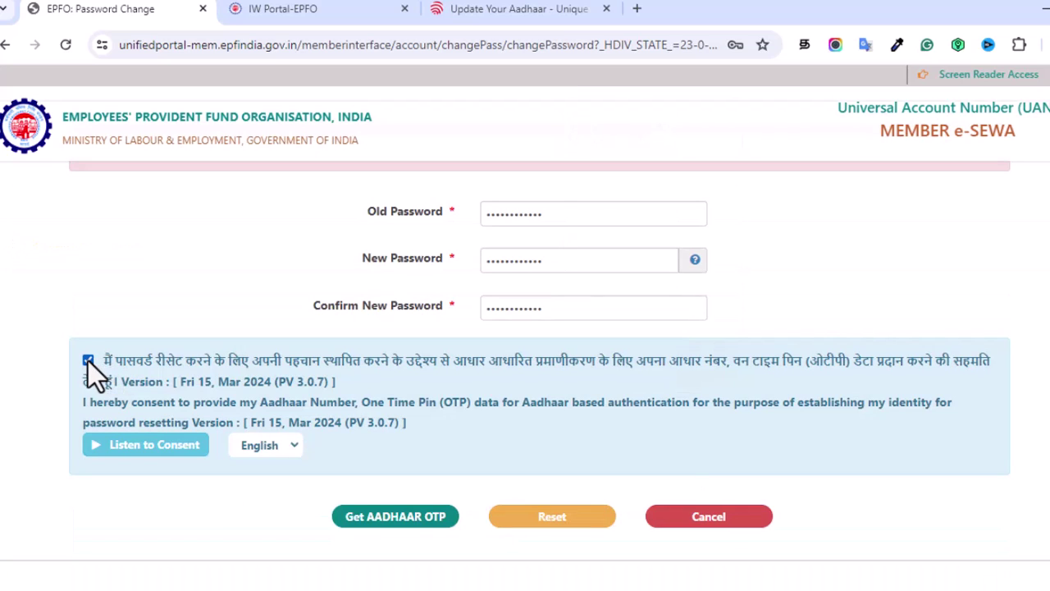
Step: Request the Aadhaar OTP and confirm the password change in the prompt
{"action": "left_click", "coordinate": [392, 528]}
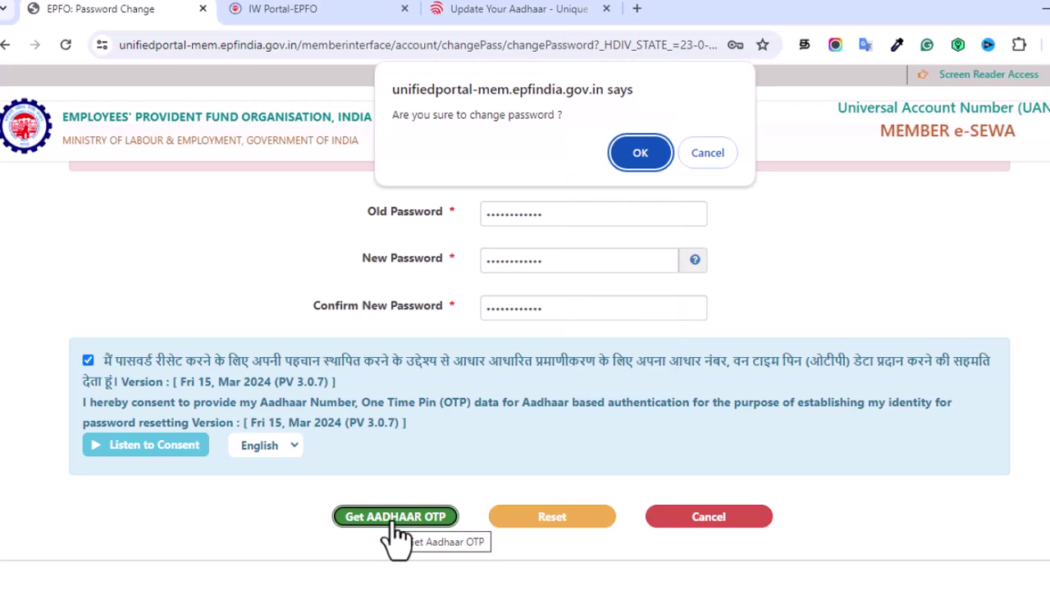
{"action": "left_click", "coordinate": [640, 164]}
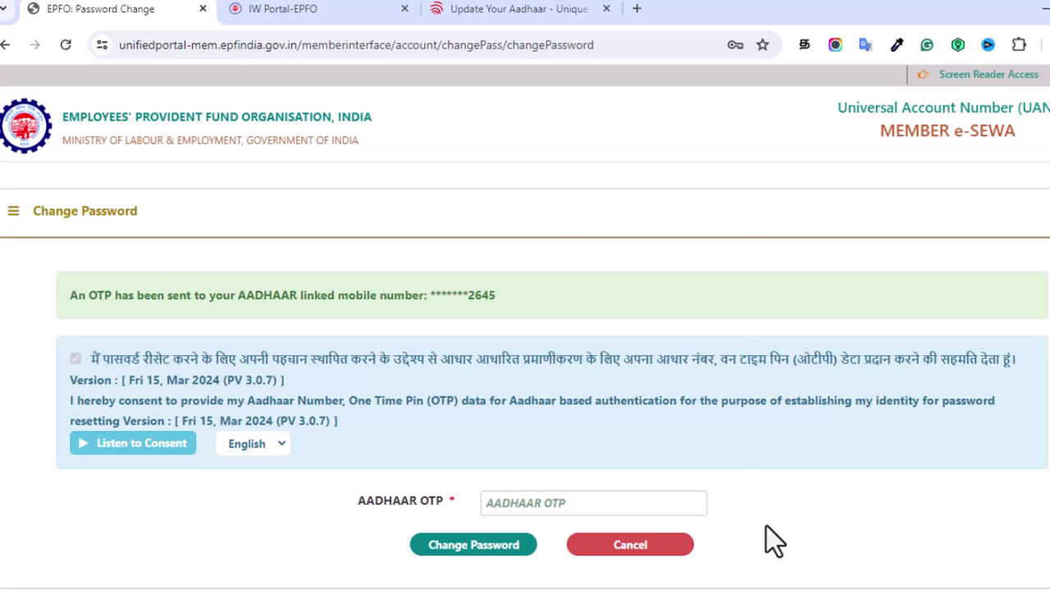
Step: Enter the Aadhaar OTP and submit the password change
{"action": "left_click", "coordinate": [549, 503]}
{"action": "type", "text": "••••••"}
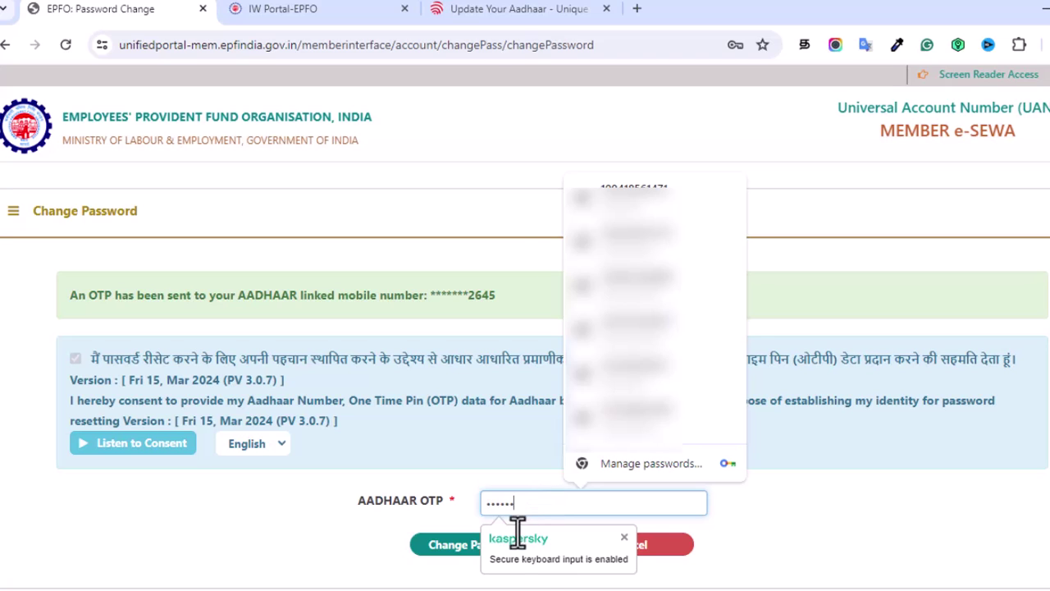
{"action": "left_click", "coordinate": [499, 561]}
{"action": "left_click", "coordinate": [476, 550]}
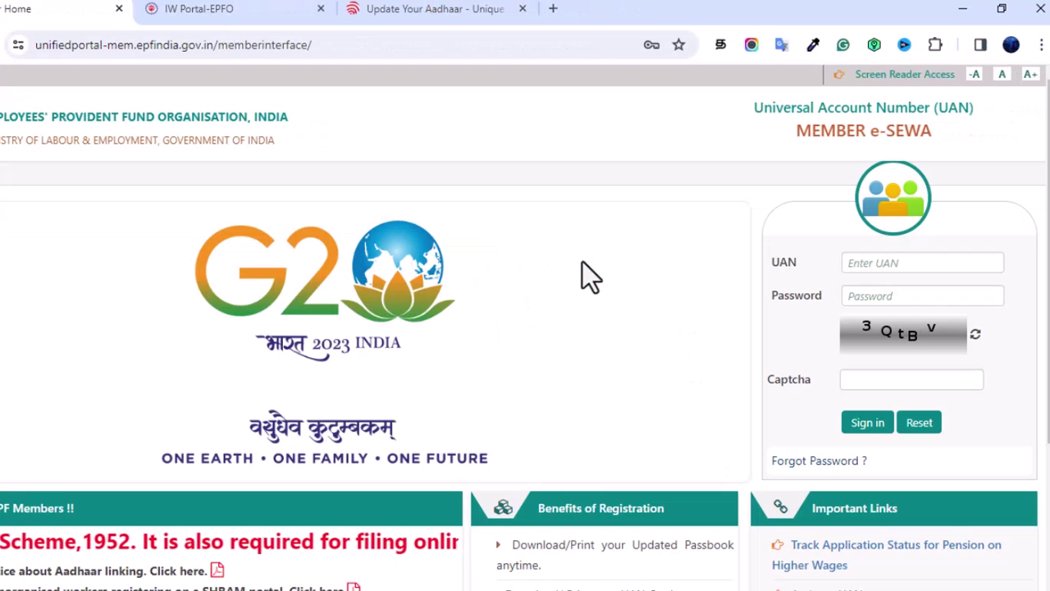
Step: Sign in again with the UAN, the new password and the captcha
{"action": "left_click", "coordinate": [864, 261]}
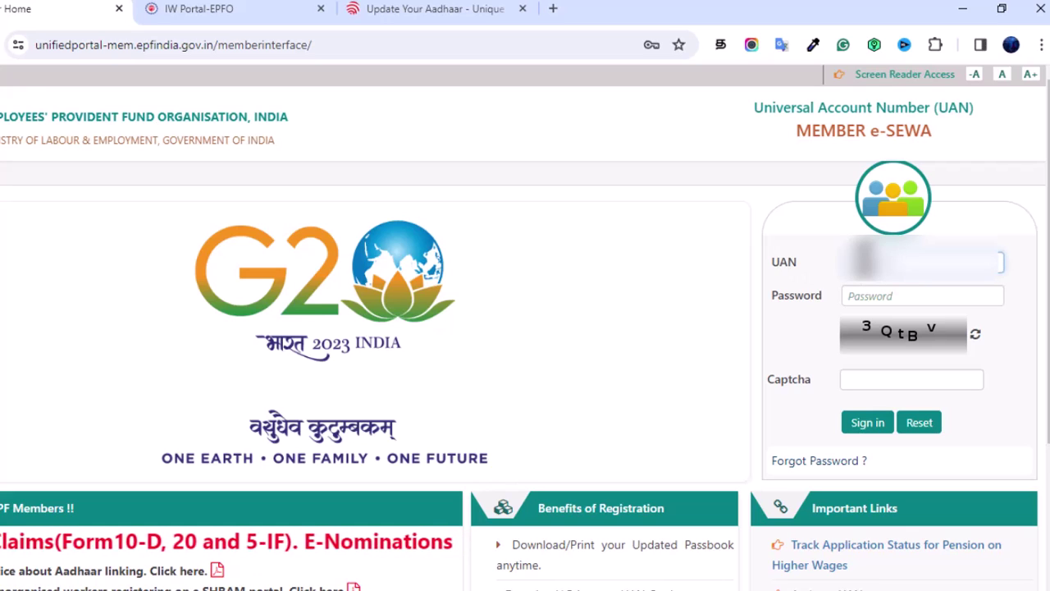
{"action": "left_click", "coordinate": [867, 295]}
{"action": "type", "text": "****"}
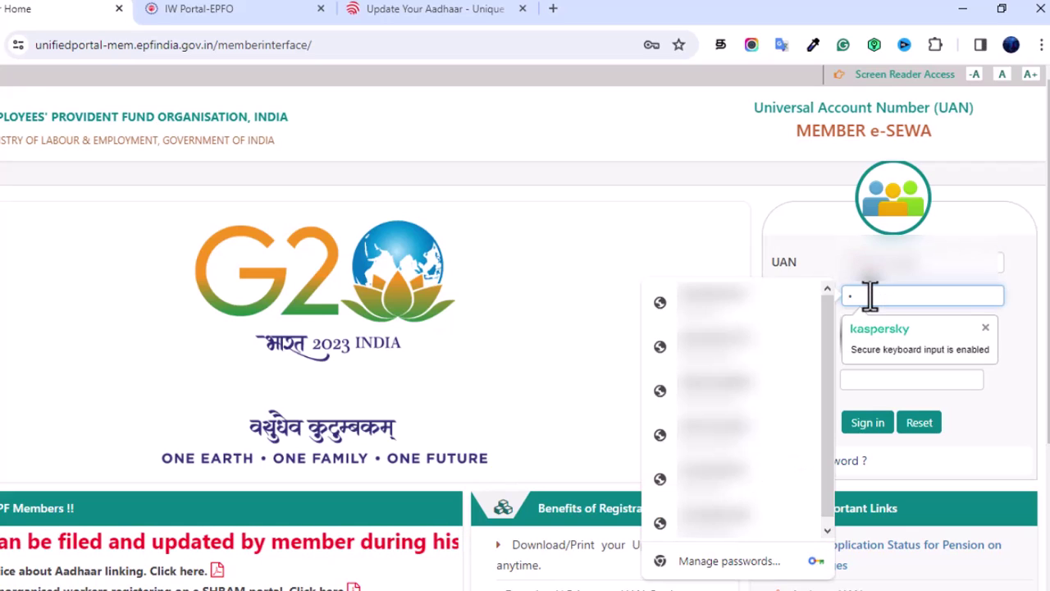
{"action": "type", "text": "****"}
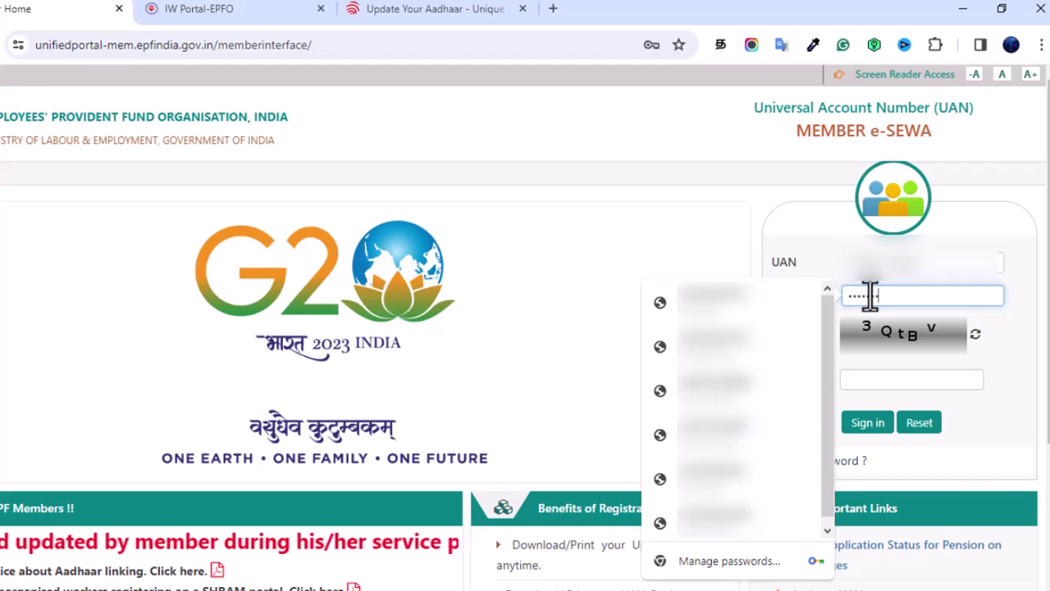
{"action": "type", "text": "****"}
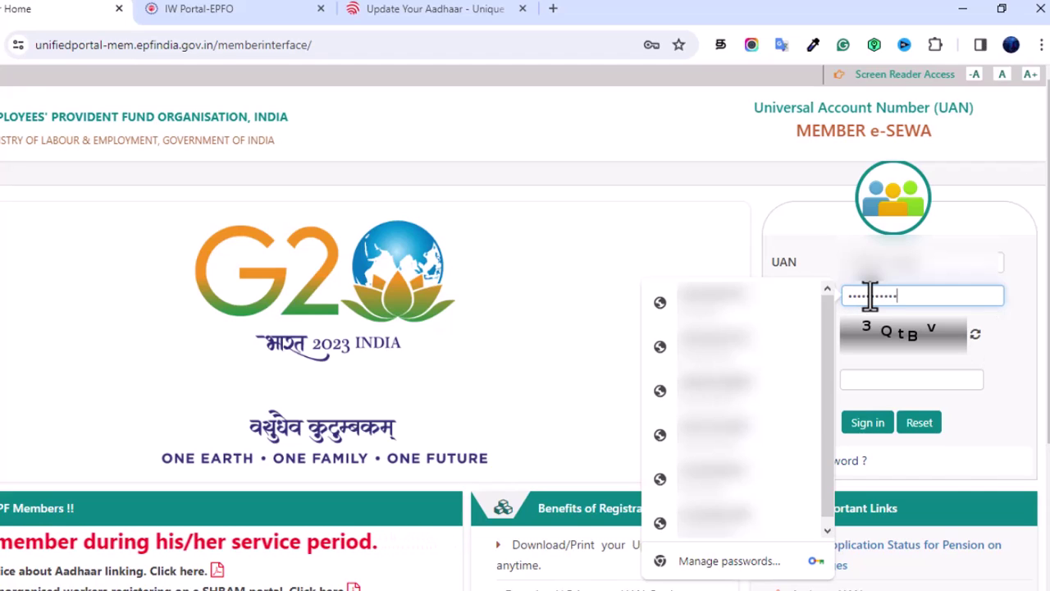
{"action": "left_click", "coordinate": [907, 374]}
{"action": "type", "text": "3QtB"}
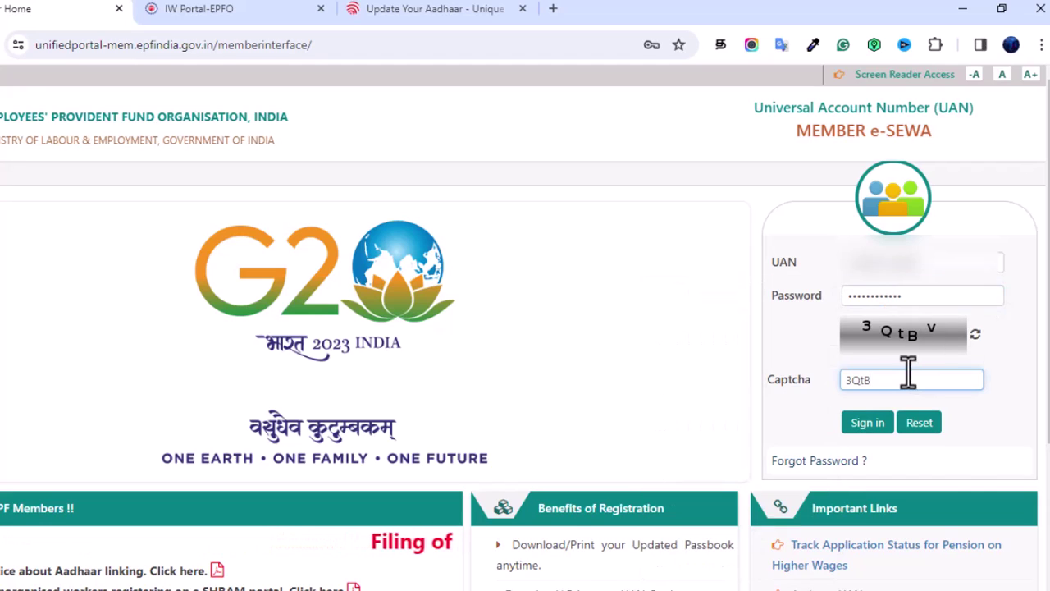
{"action": "type", "text": "v"}
{"action": "left_click", "coordinate": [866, 422]}
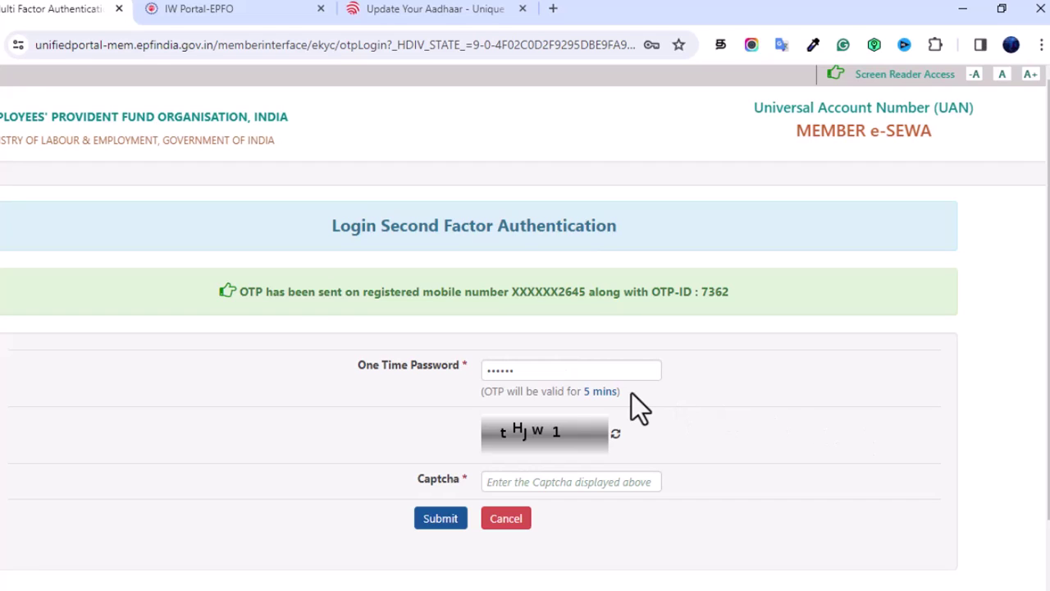
Step: Fill in the displayed captcha and submit the OTP login to reach Member Home
{"action": "left_click", "coordinate": [572, 482]}
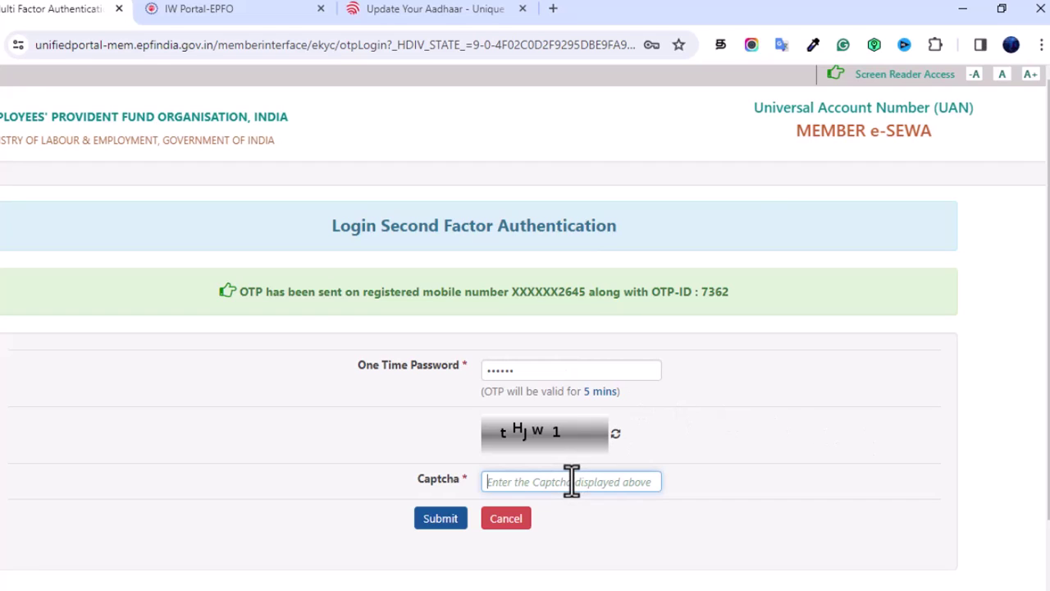
{"action": "type", "text": "tH"}
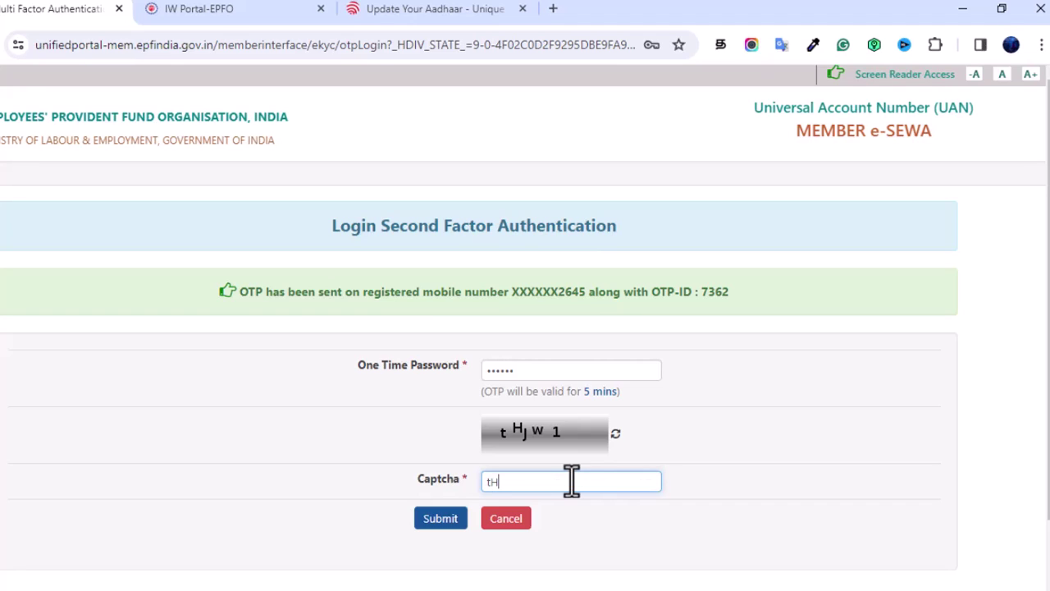
{"action": "type", "text": "Jw1"}
{"action": "left_click", "coordinate": [443, 527]}
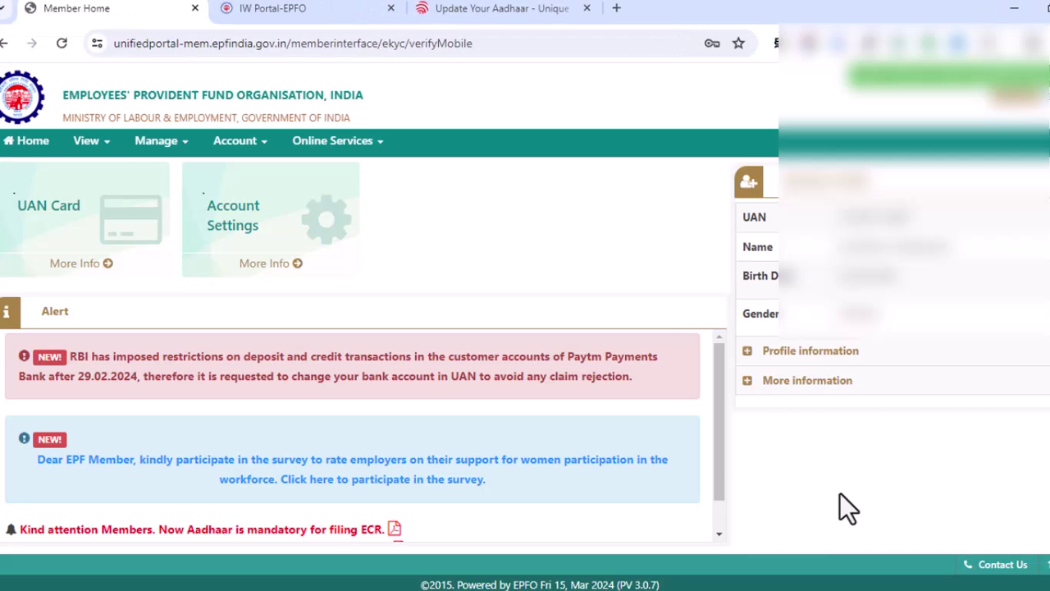